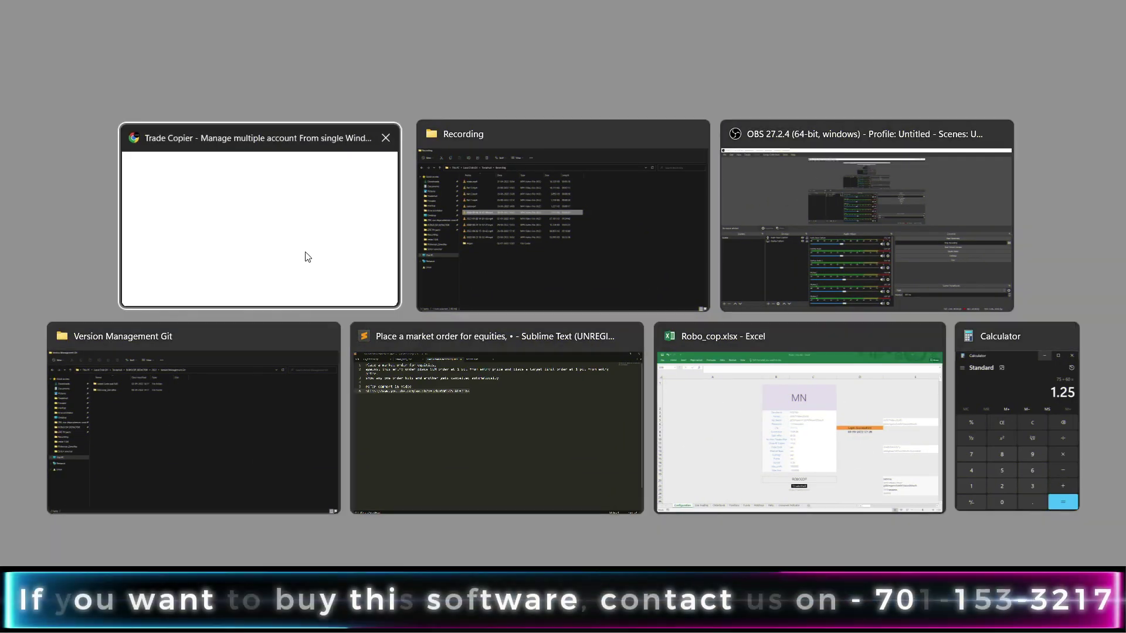
Step: Highlight the YouTube comment requesting entry, stop-loss and target orders, then return to Robo_cop.xlsx
left_click(304, 254)
left_click_drag(199, 456, 54, 421)
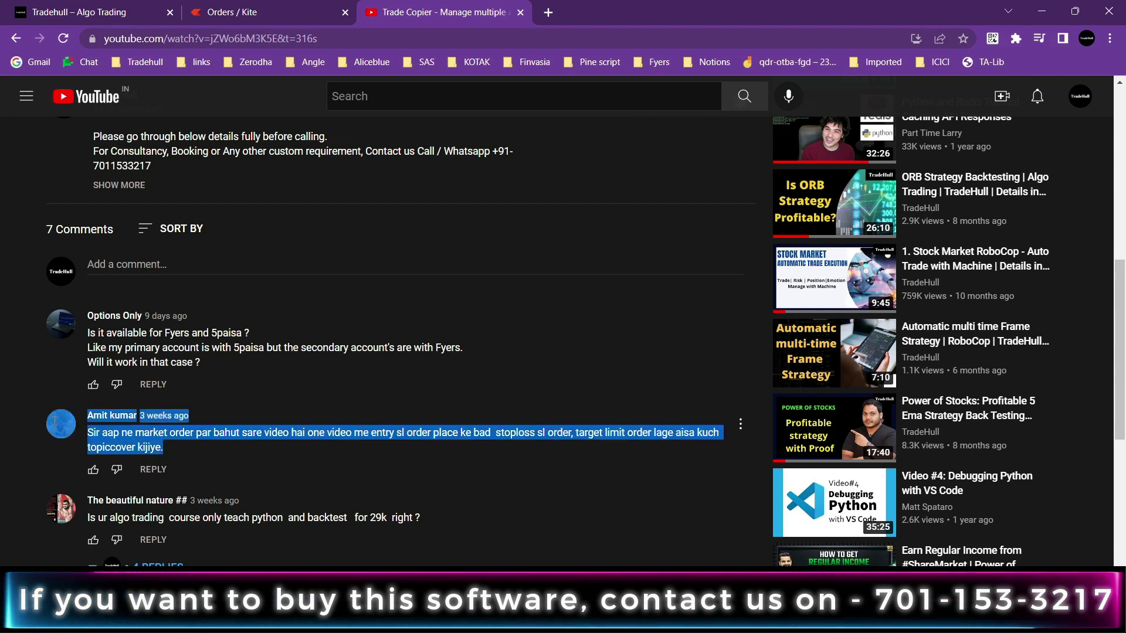
left_click(247, 455)
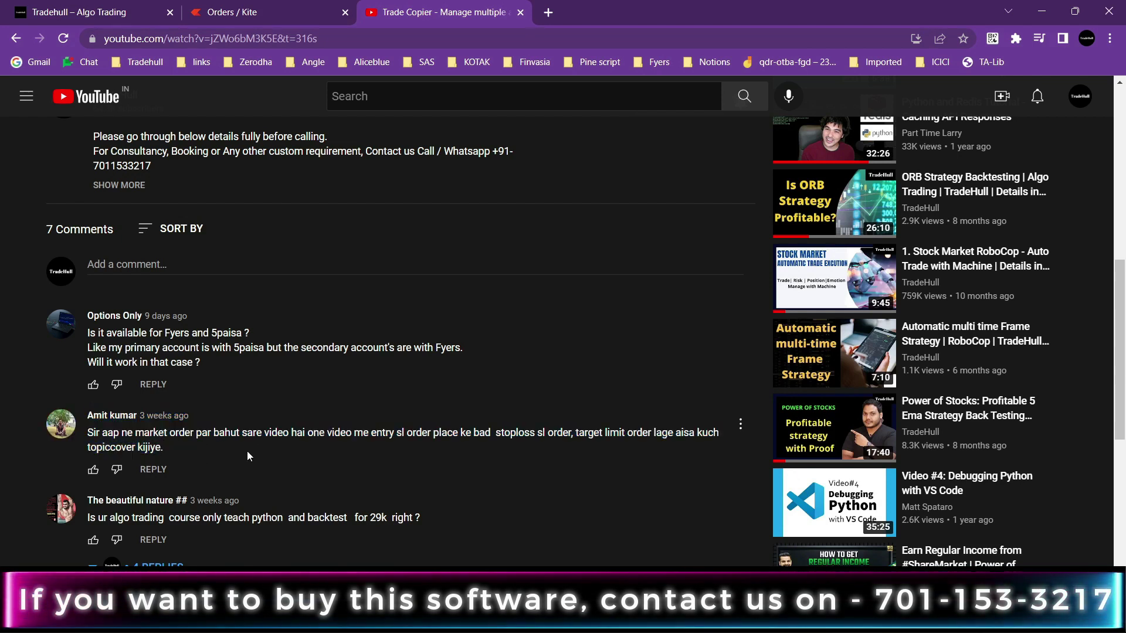
key("alt+Tab")
left_click(743, 295)
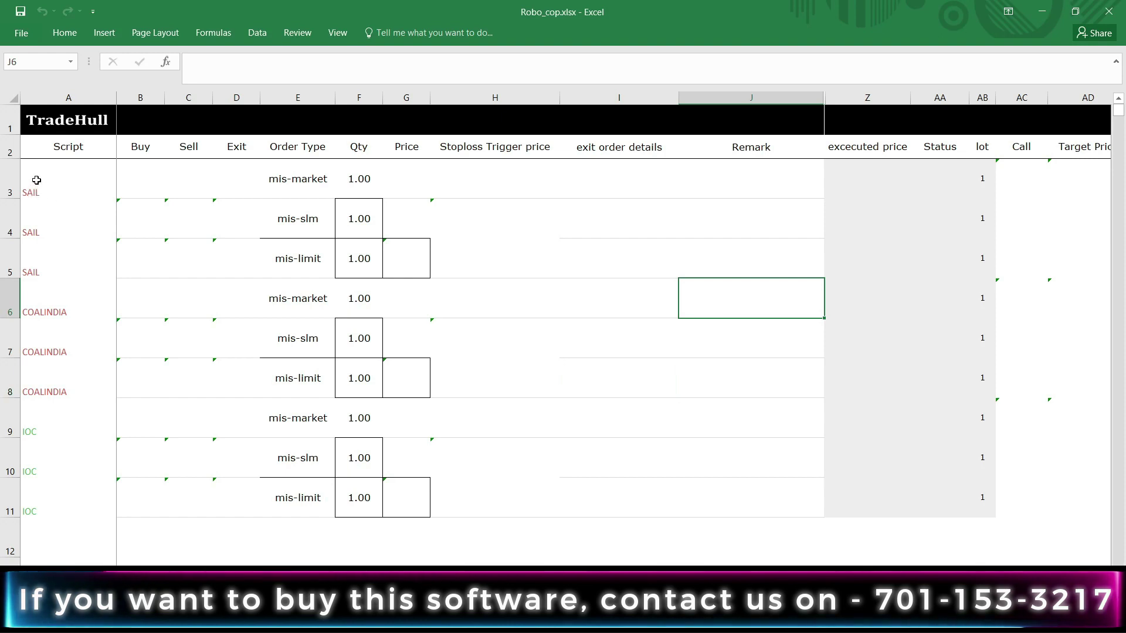
left_click_drag(37, 180, 47, 258)
left_click_drag(62, 303, 65, 504)
left_click_drag(36, 183, 312, 182)
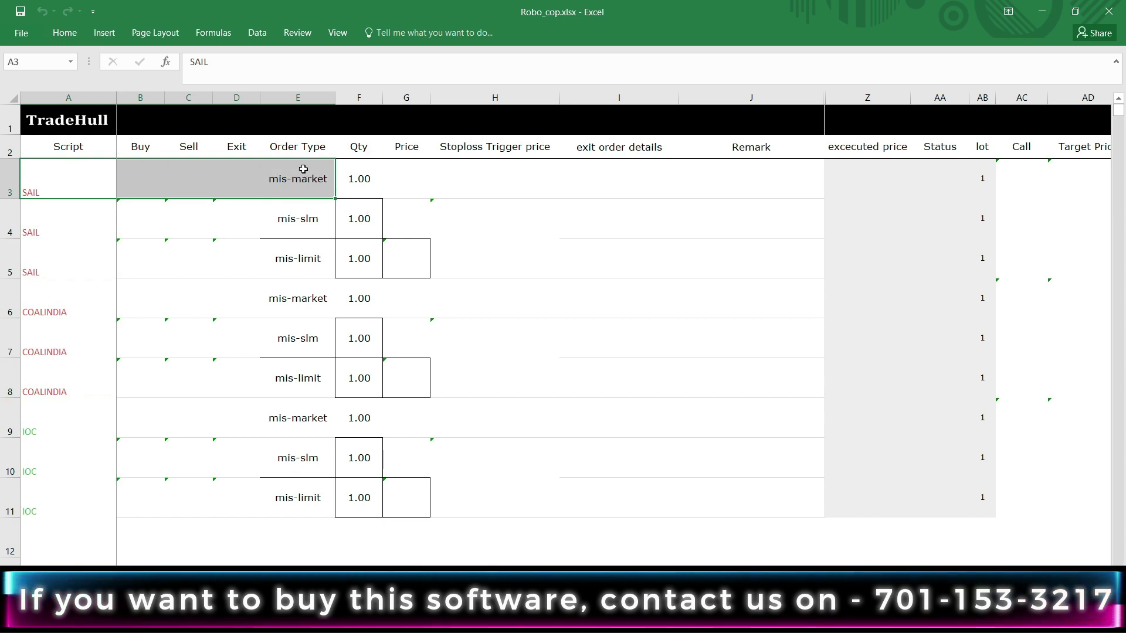
left_click_drag(73, 219, 299, 225)
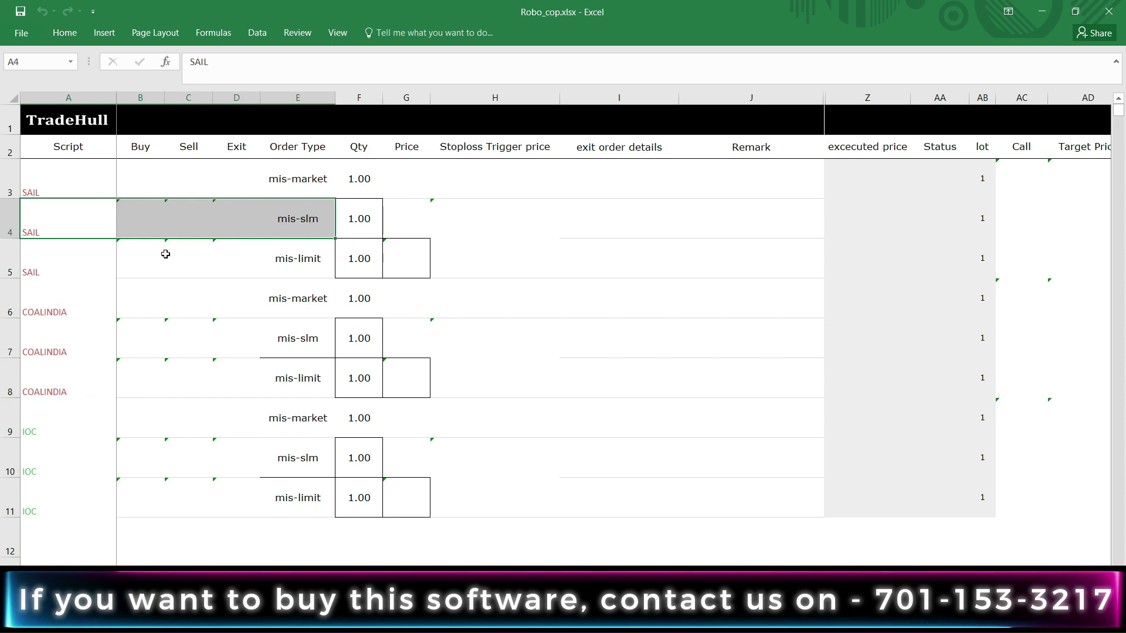
left_click_drag(56, 272, 287, 251)
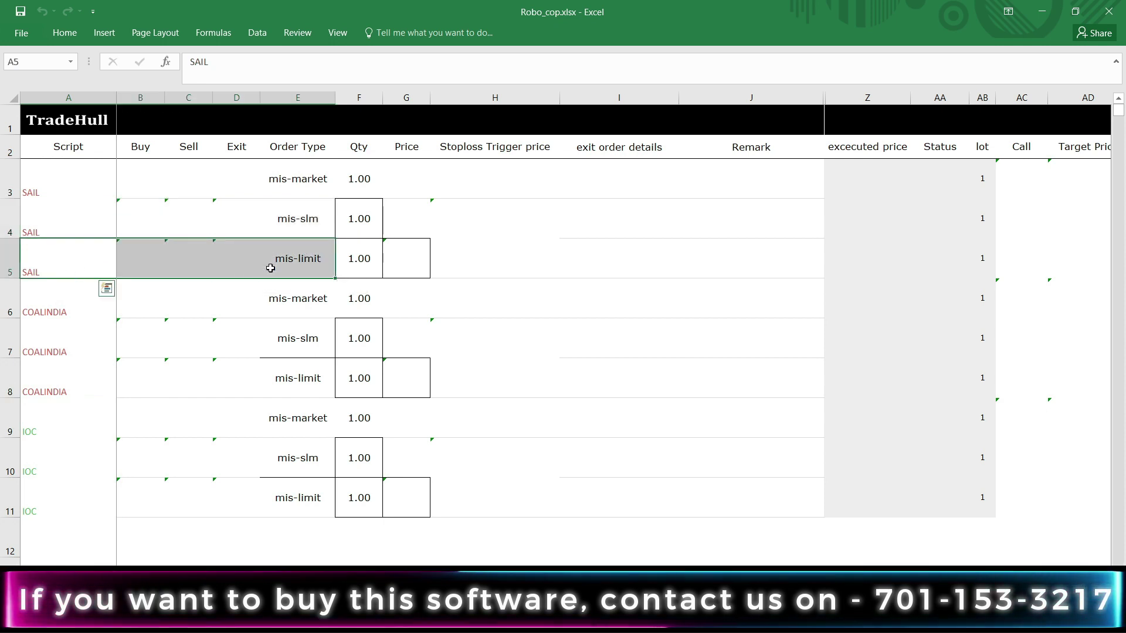
left_click(541, 285)
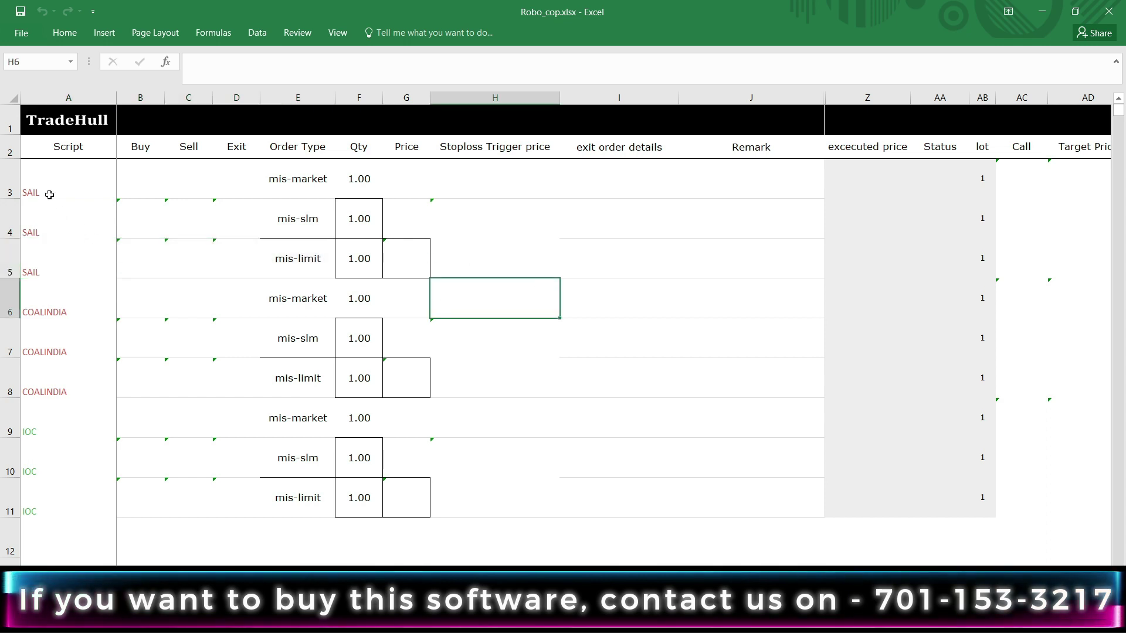
left_click_drag(38, 179, 296, 261)
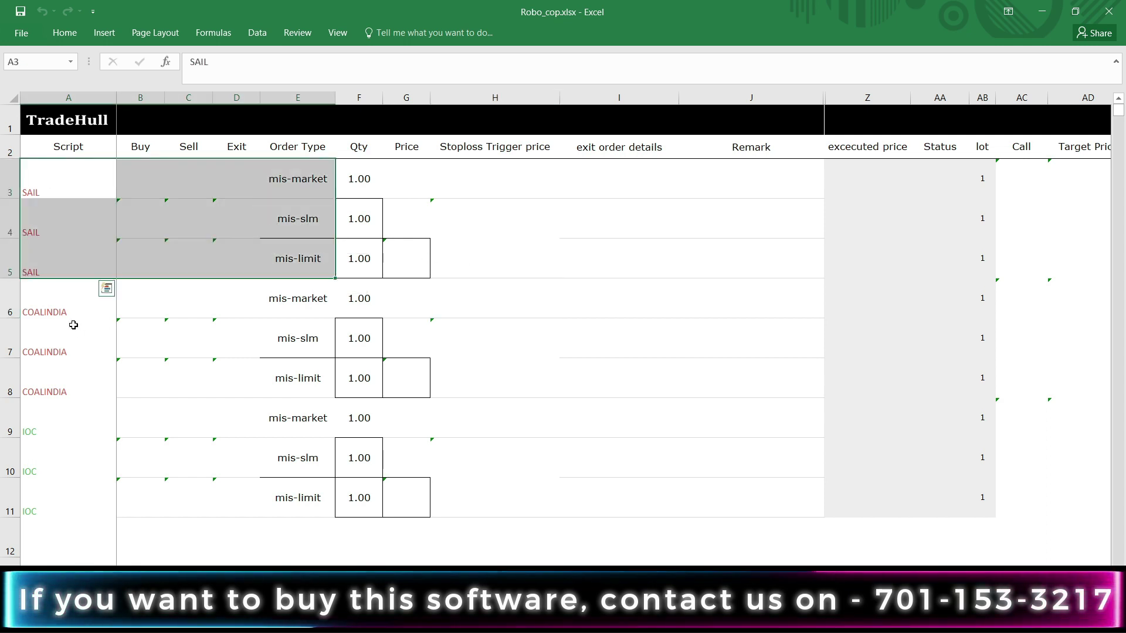
left_click_drag(57, 301, 282, 377)
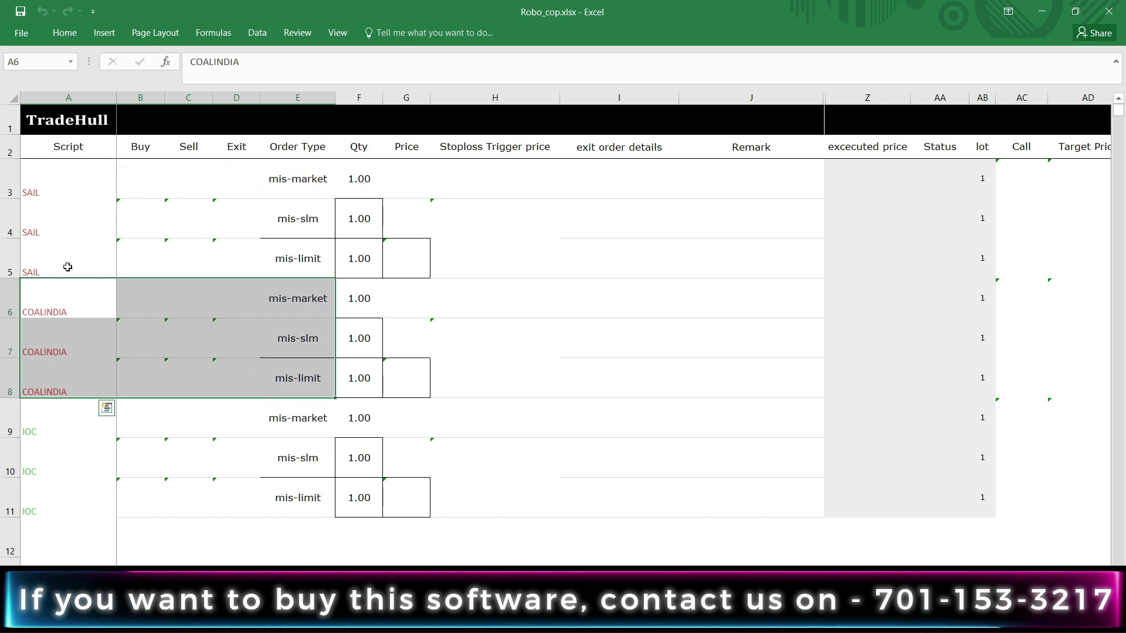
left_click(654, 387)
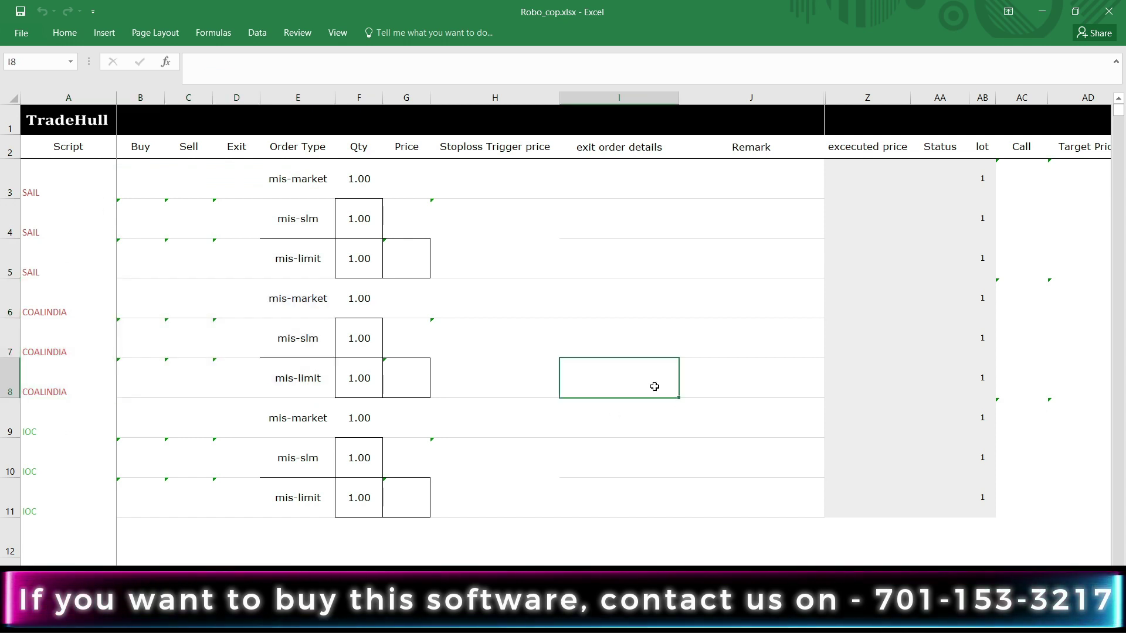
left_click(144, 175)
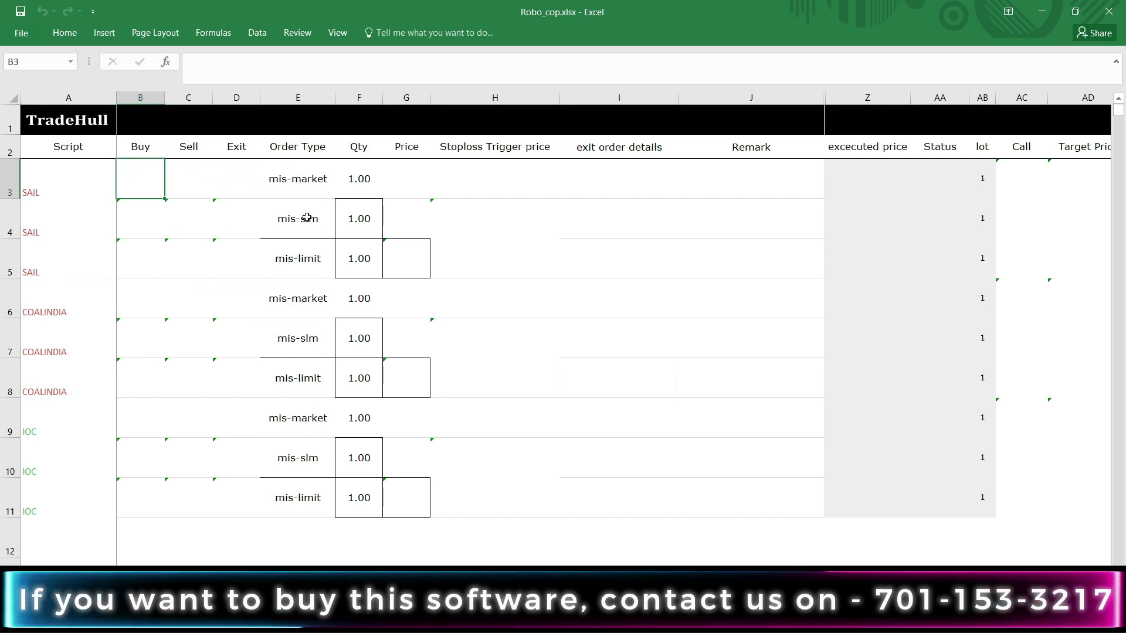
Step: Enter 'buy' in the SAIL and COALINDIA entry cells to fire their orders
left_click(721, 311)
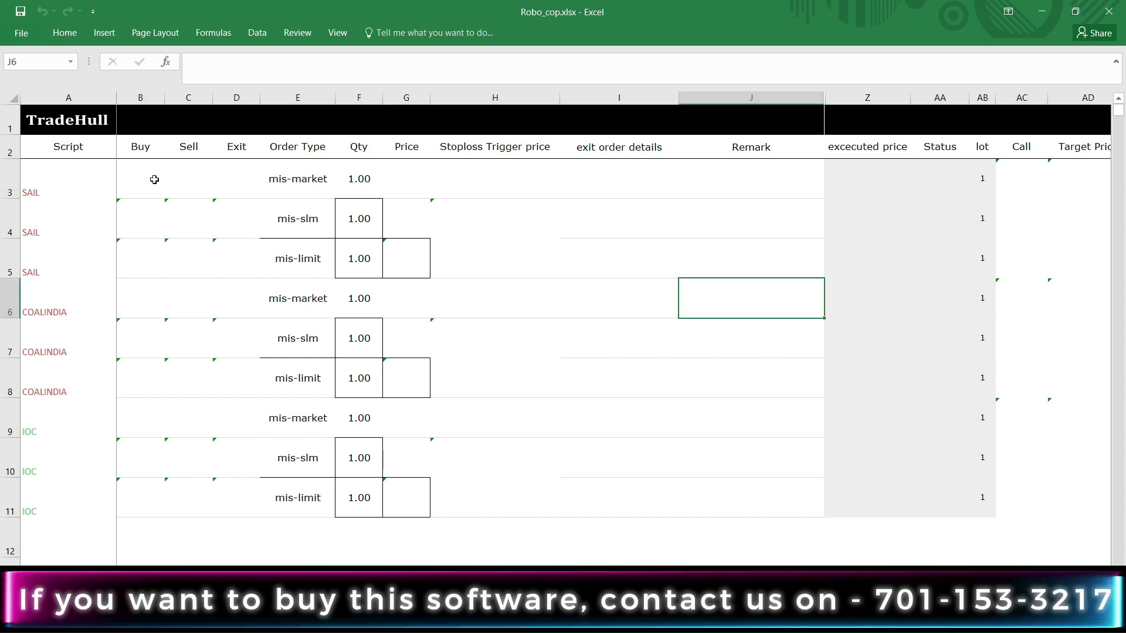
left_click(154, 179)
type("buy")
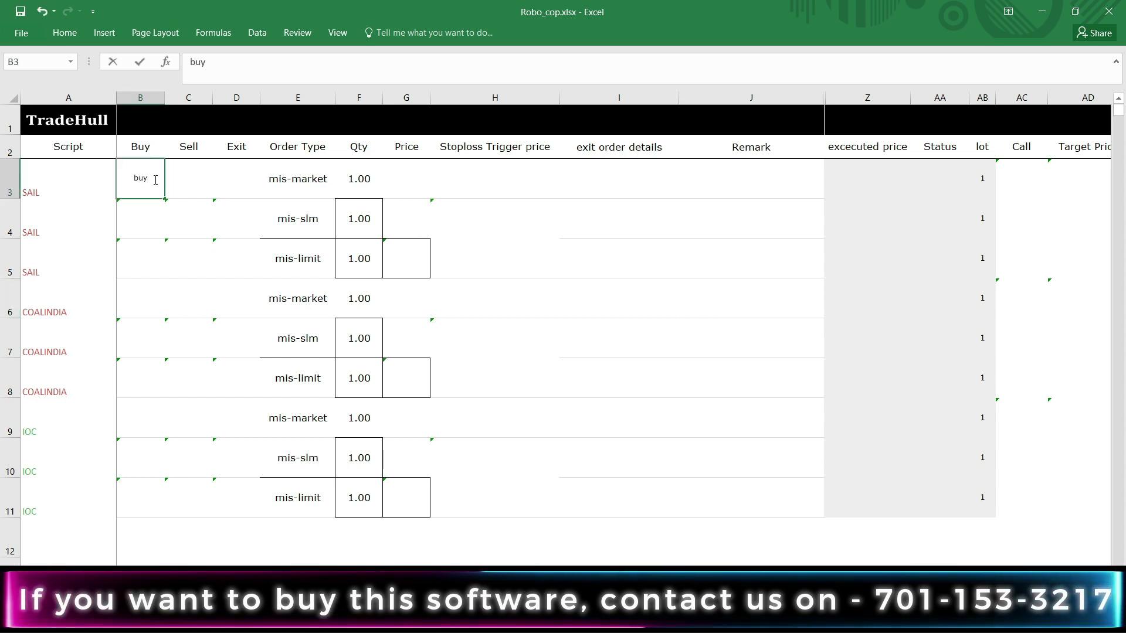
key("Return")
key("Return")
key("Return")
key("Return")
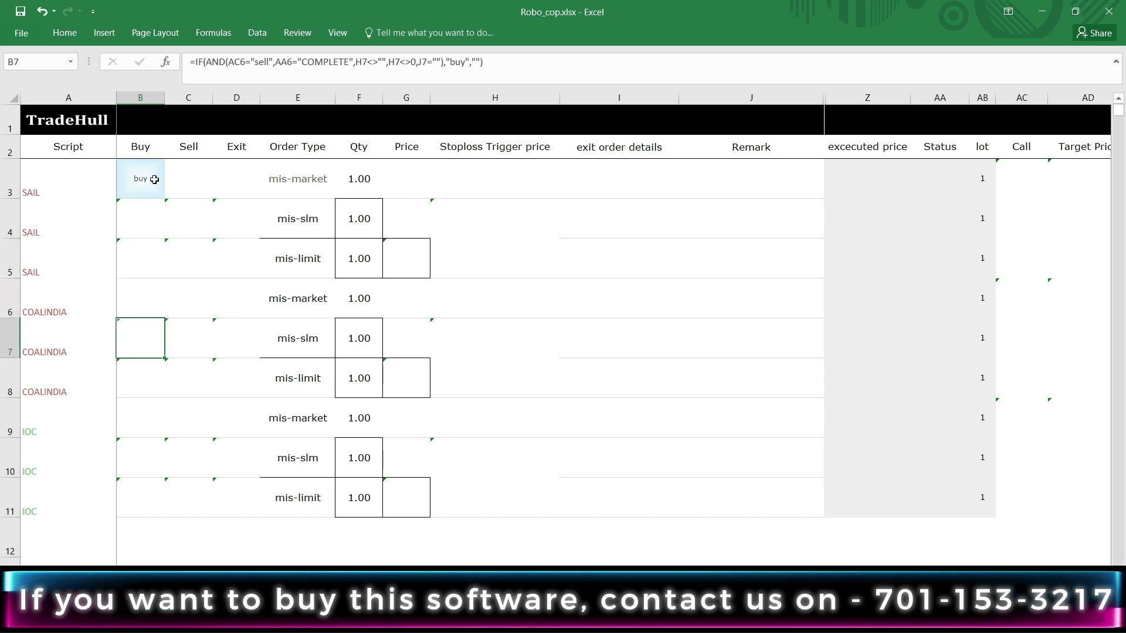
key("Up")
type("buy")
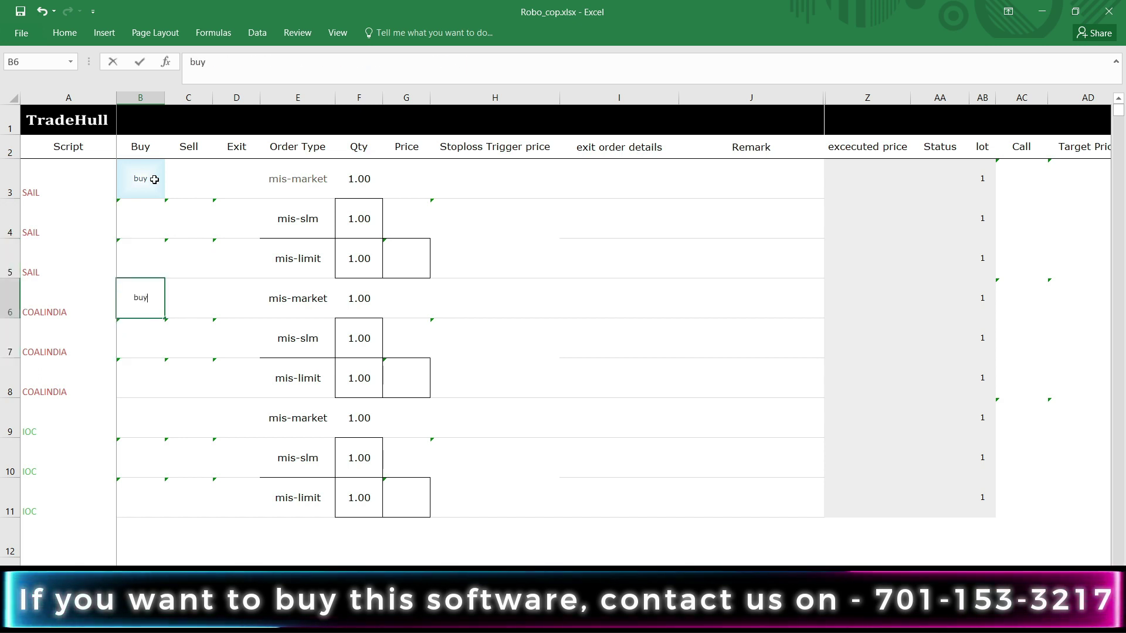
key("ctrl+Return")
key("Down")
Step: Show the Kite Orders page listing the completed buys and pending stop-loss and target sells
left_click(680, 361)
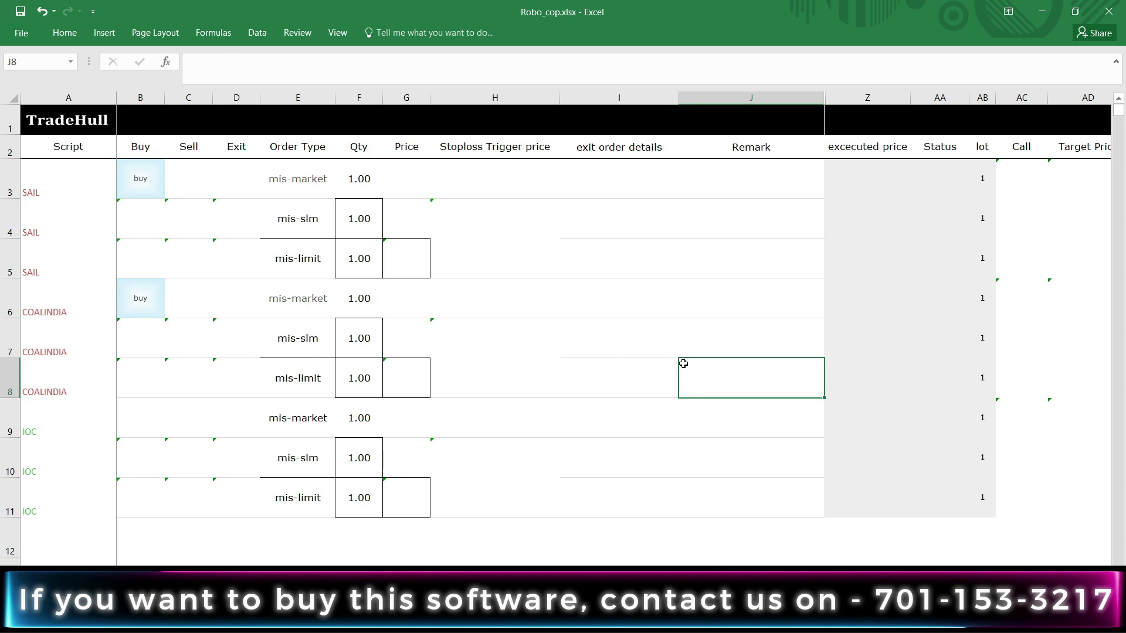
key("alt+Tab")
key("alt+Tab")
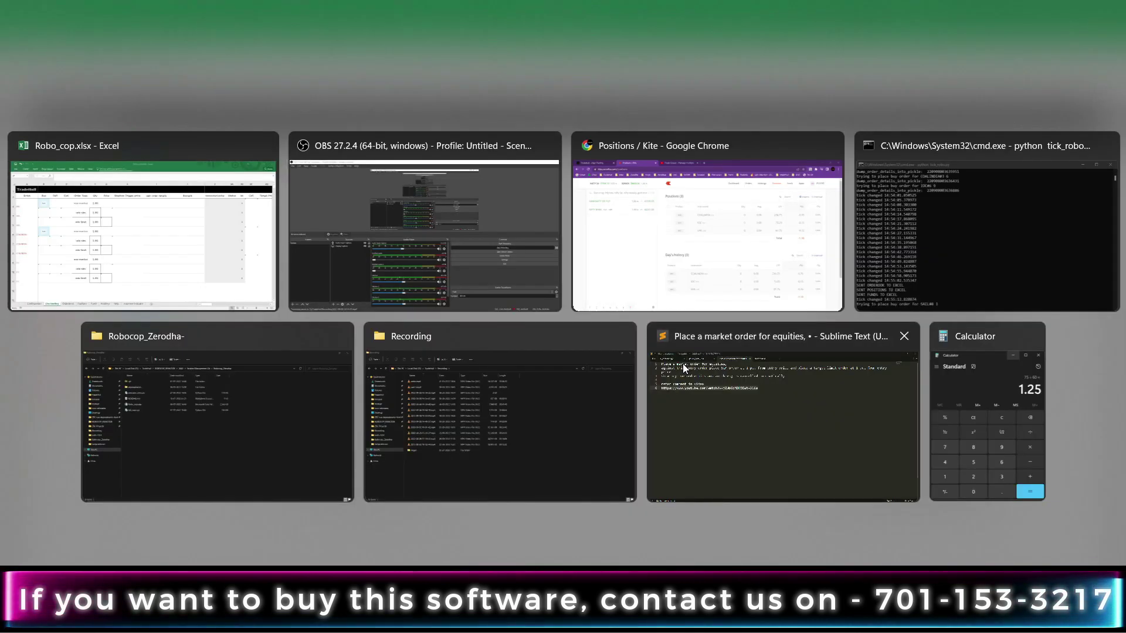
left_click(736, 101)
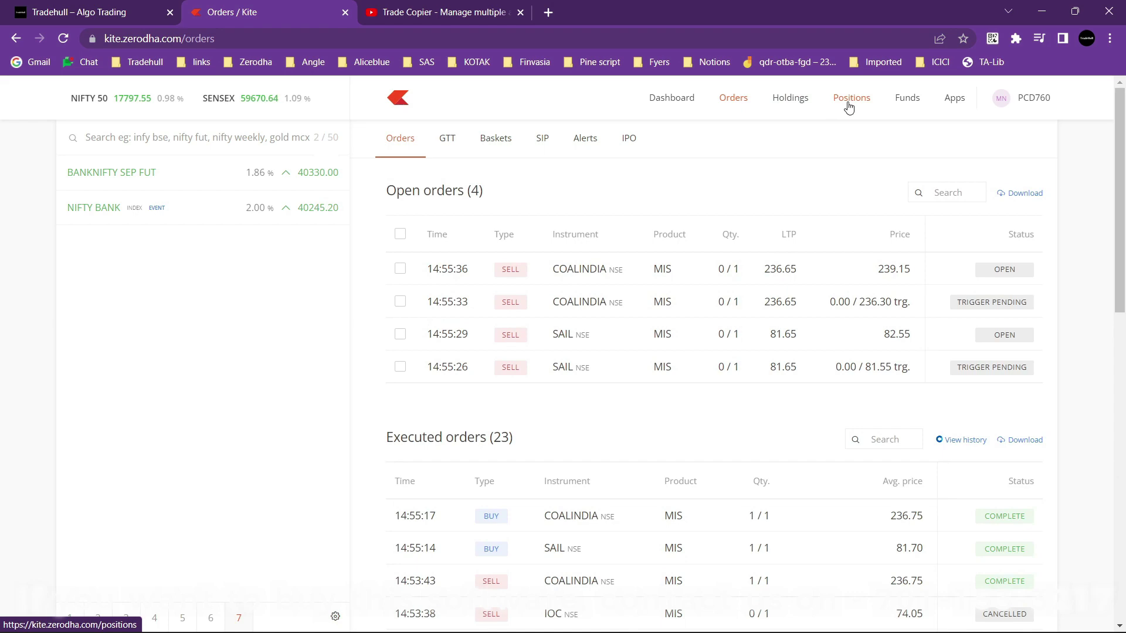
key("alt+Tab")
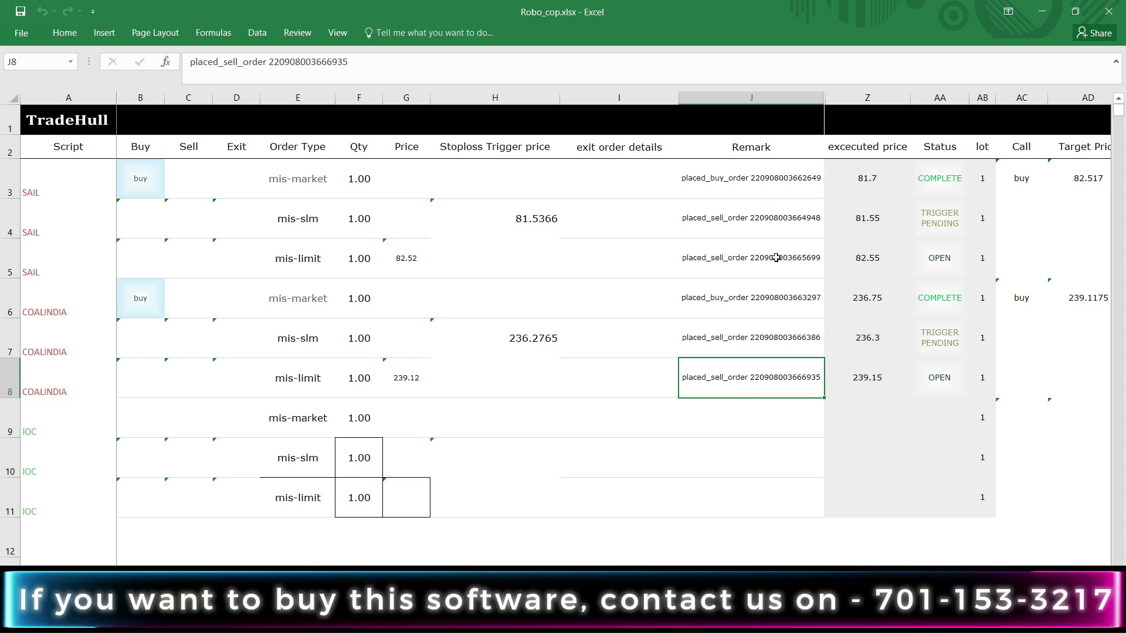
key("alt+Tab")
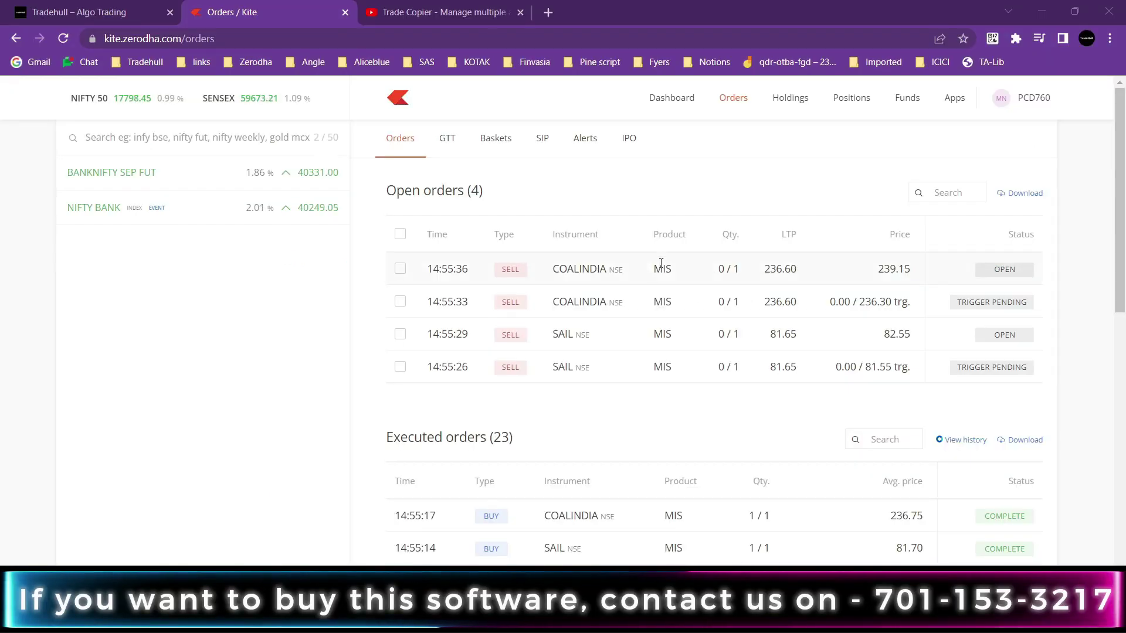
left_click(852, 98)
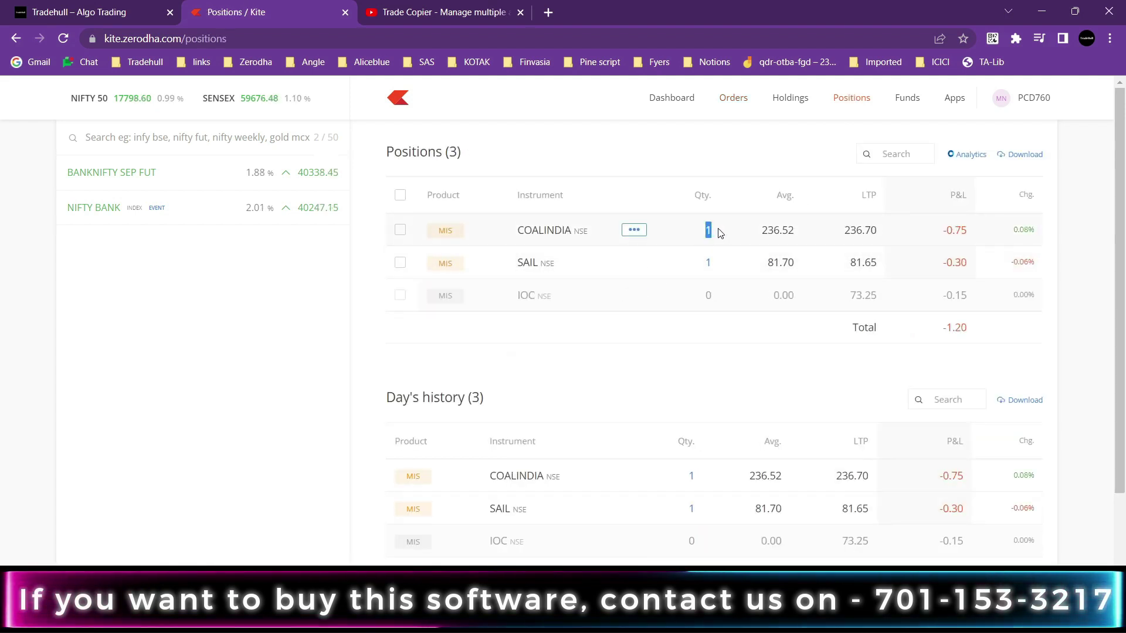
left_click(708, 230)
left_click(708, 262)
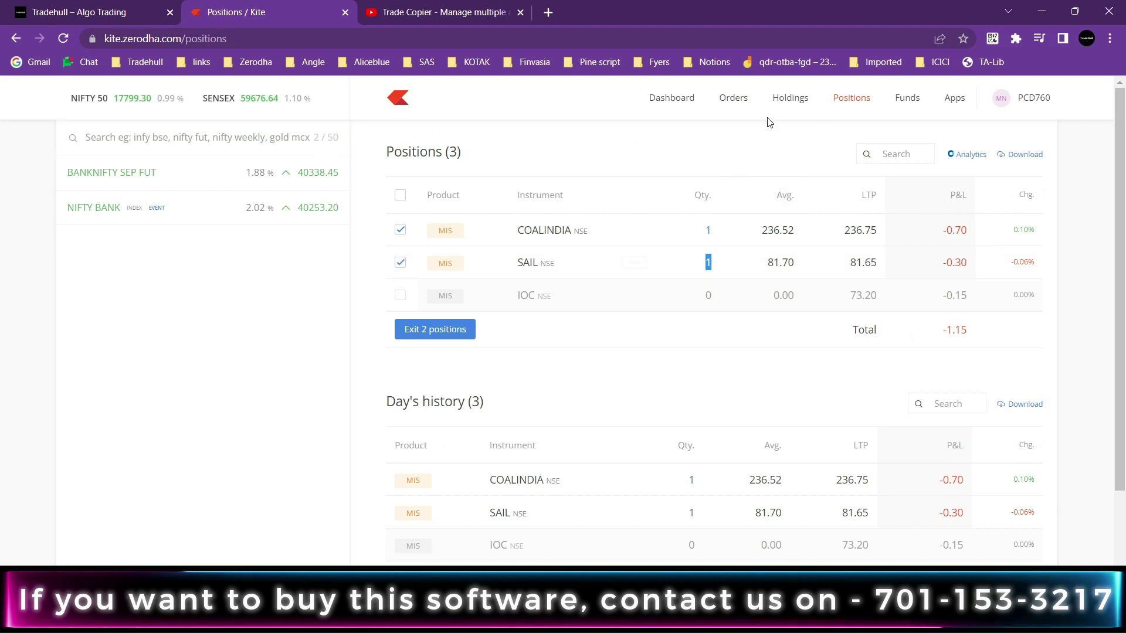
left_click(739, 104)
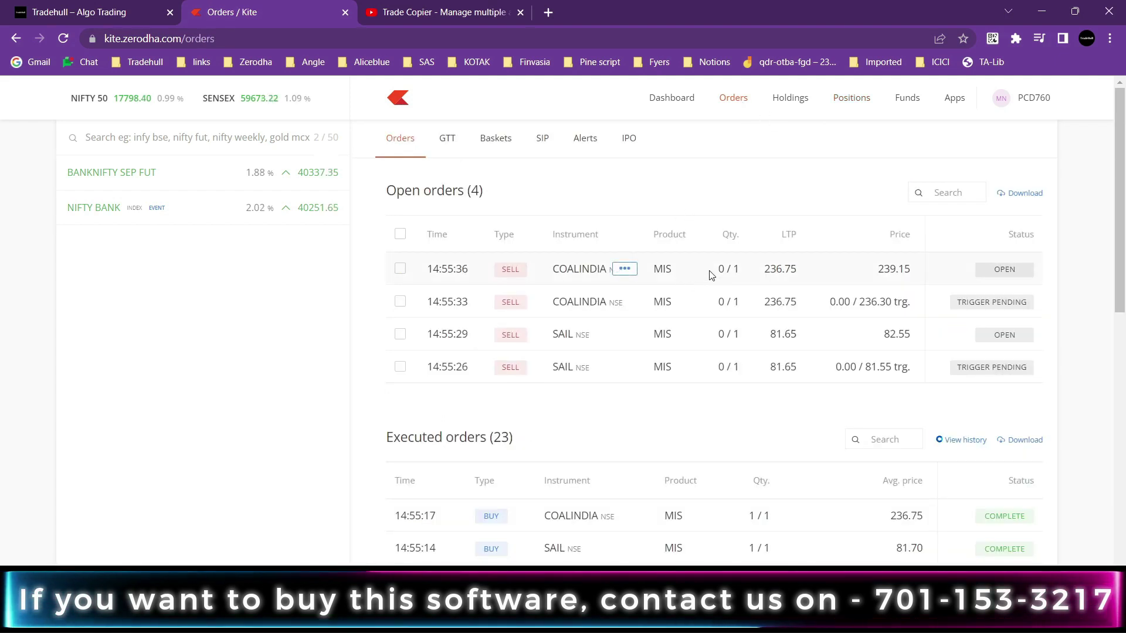
left_click(655, 275)
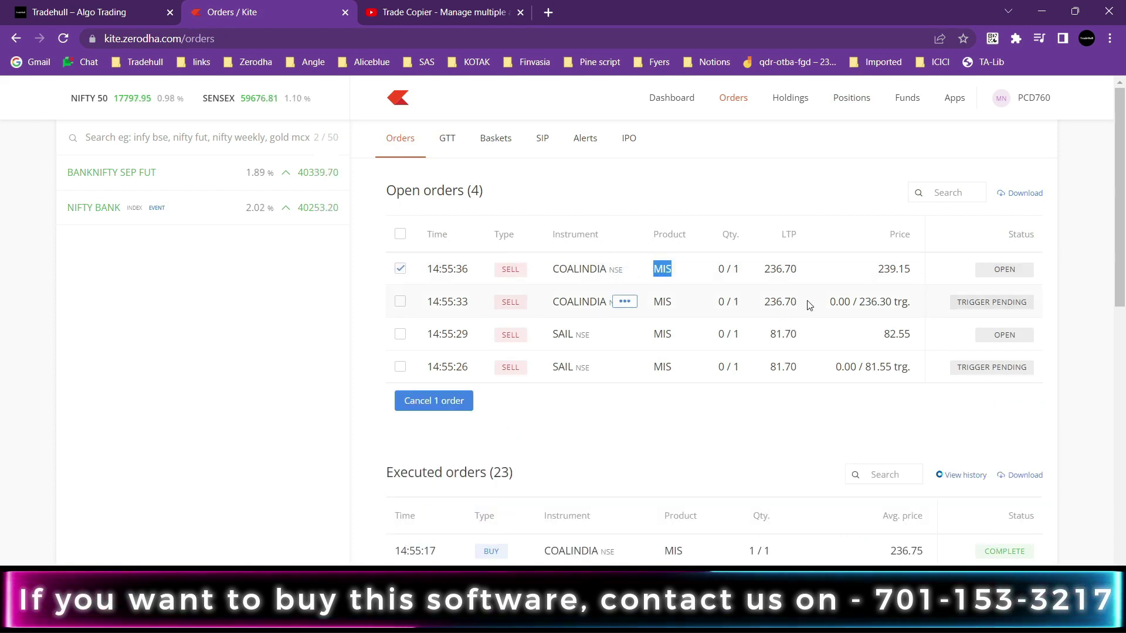
left_click_drag(1034, 303, 944, 309)
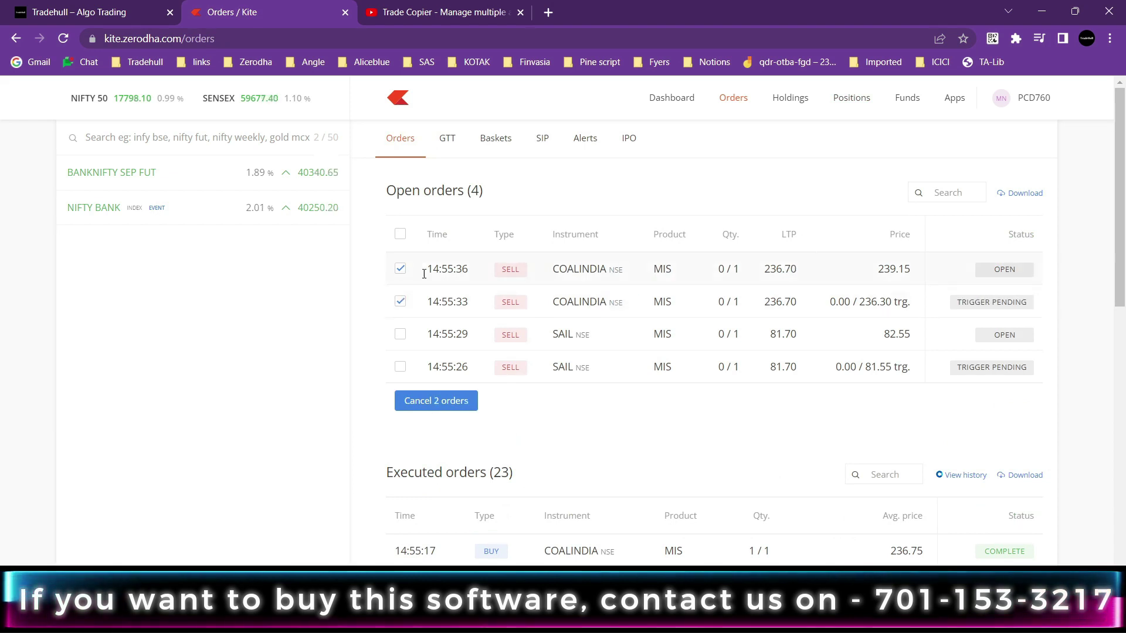
left_click(401, 301)
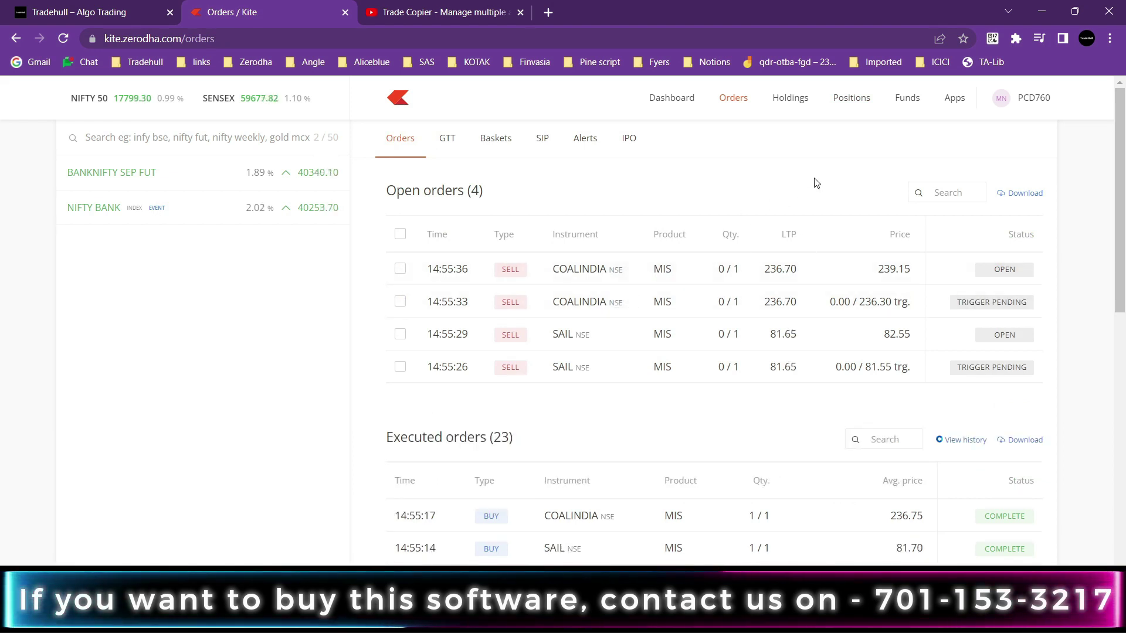
Step: Place the Robo_cop workbook beside the Kite Orders page to watch stop-loss exits and target cancellations
key("alt+Tab")
key("alt+Tab")
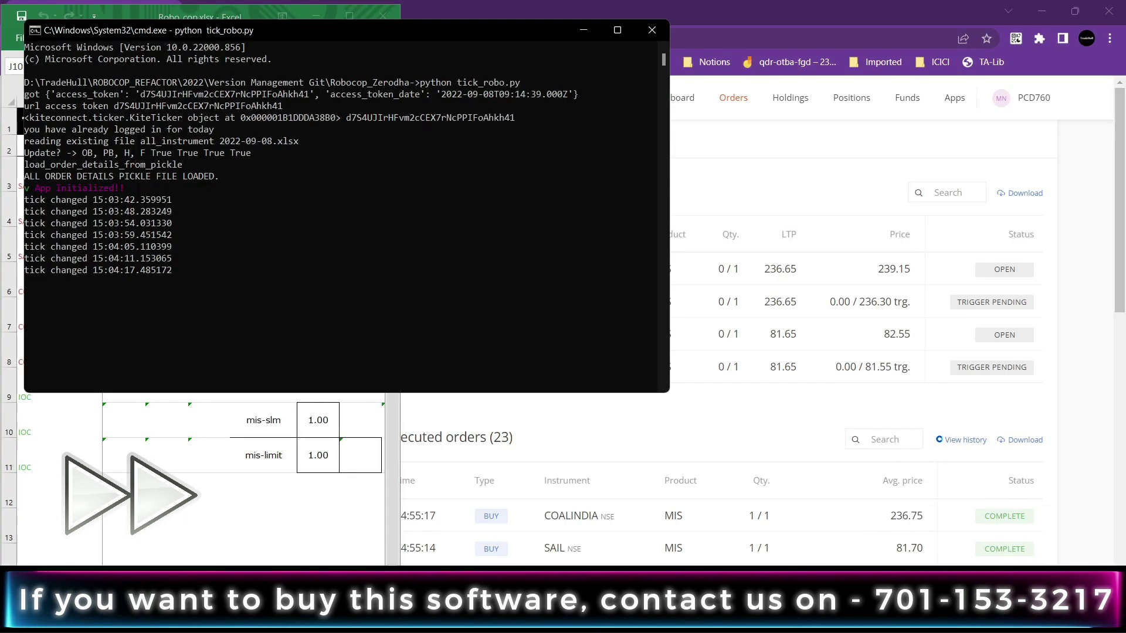
key("alt+Tab")
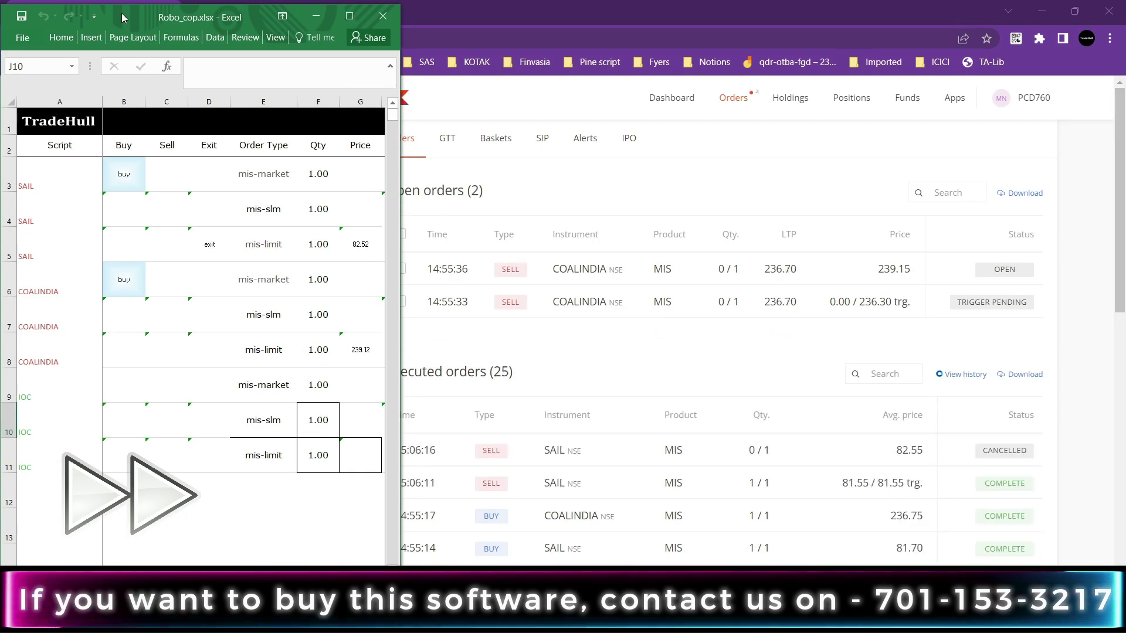